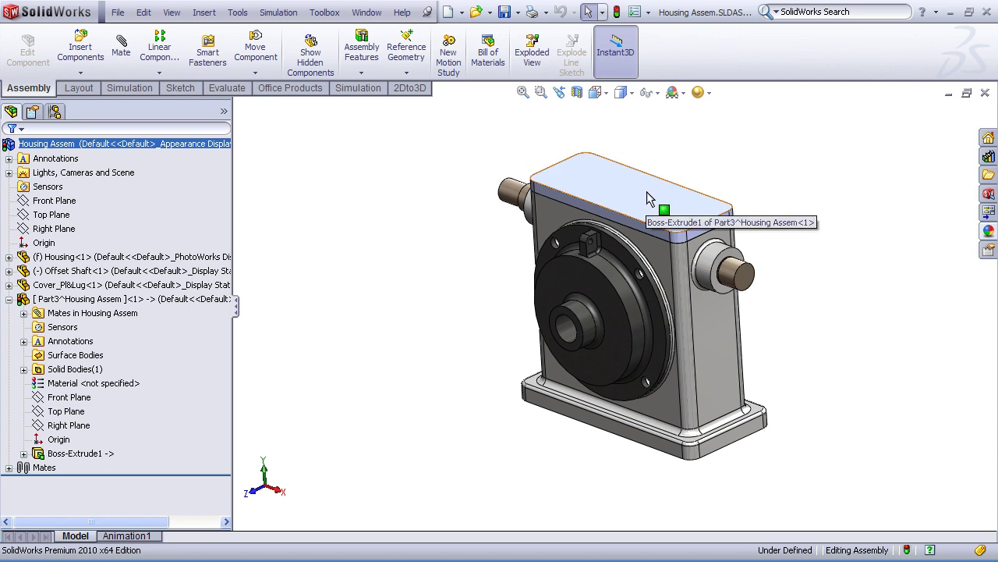
Select the Part3 top cover plate and edit it in place within Housing Assem.
{"action": "left_click", "coordinate": [626, 188]}
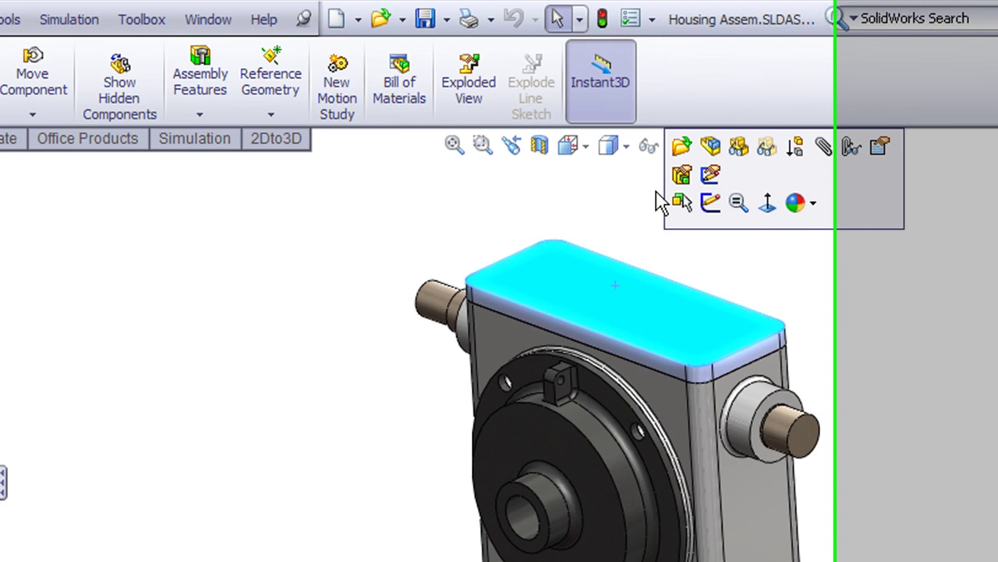
{"action": "left_click", "coordinate": [566, 166]}
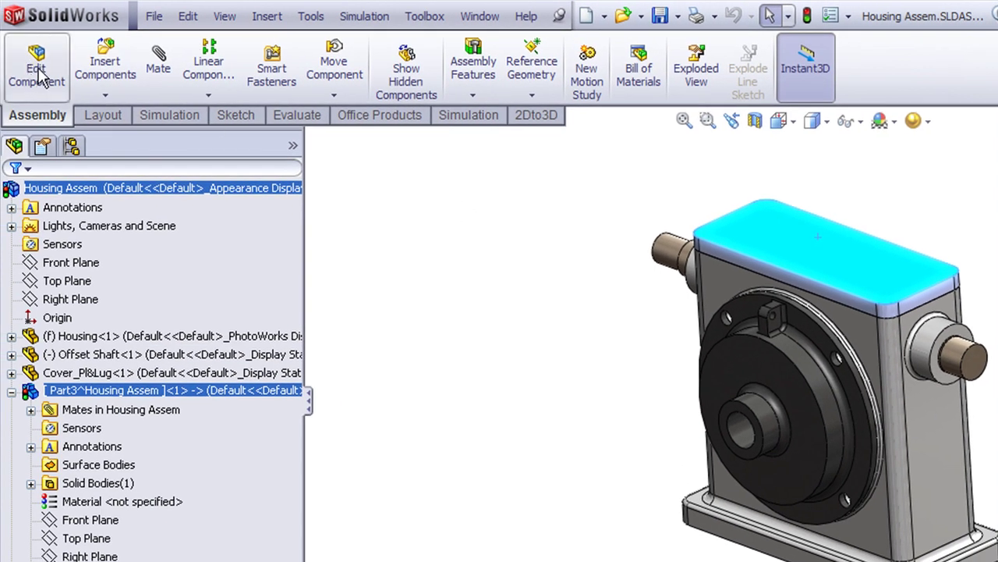
{"action": "left_click", "coordinate": [38, 74]}
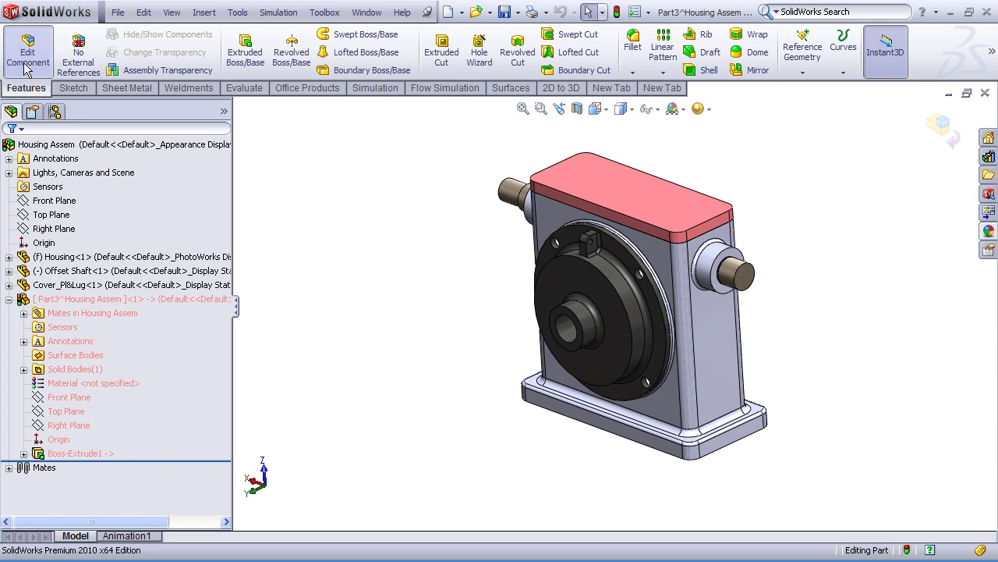
{"action": "left_click", "coordinate": [211, 149]}
{"action": "key", "text": "Escape"}
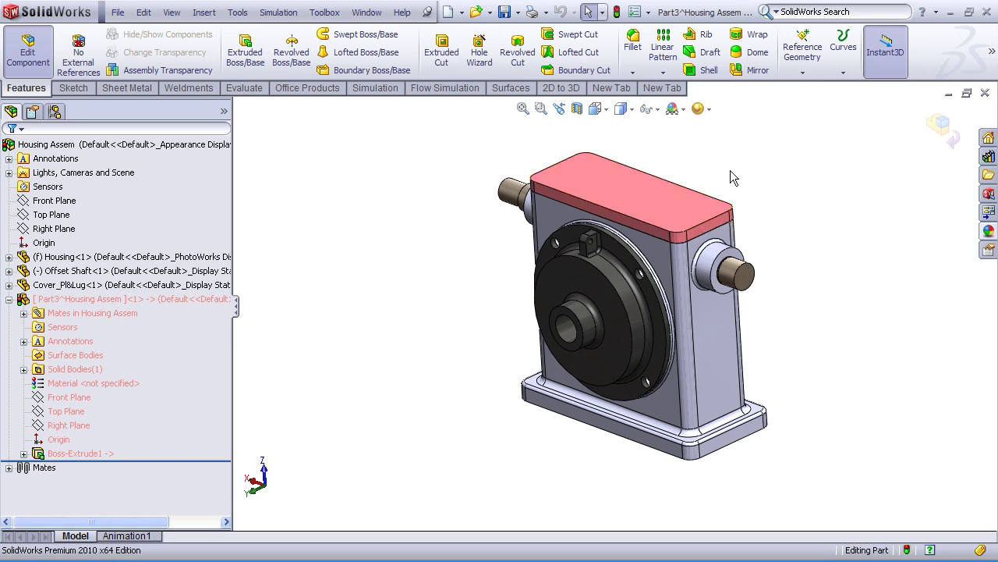
Start a sketch on the cover plate's top face and view it Normal To.
{"action": "left_click", "coordinate": [667, 205]}
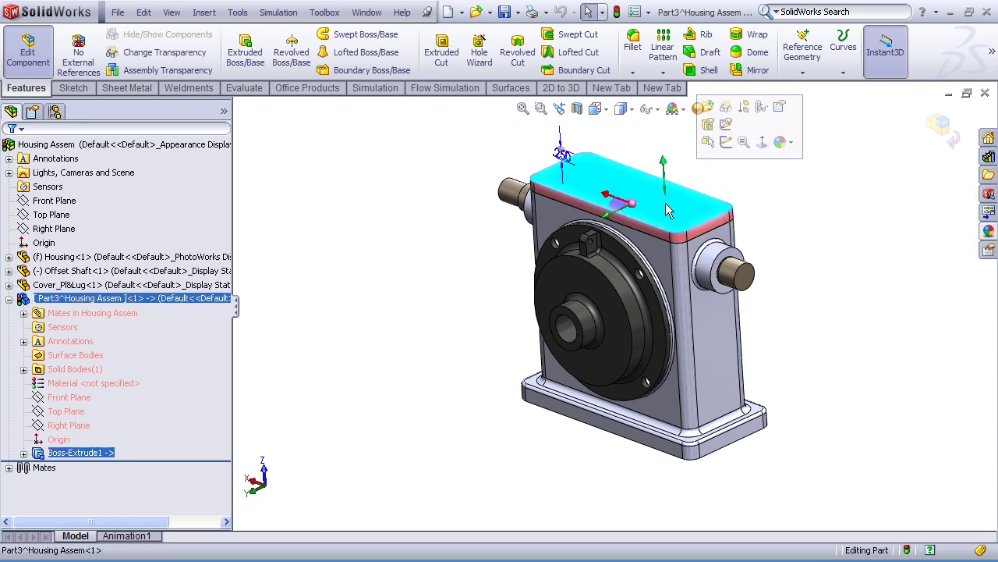
{"action": "left_click", "coordinate": [727, 143]}
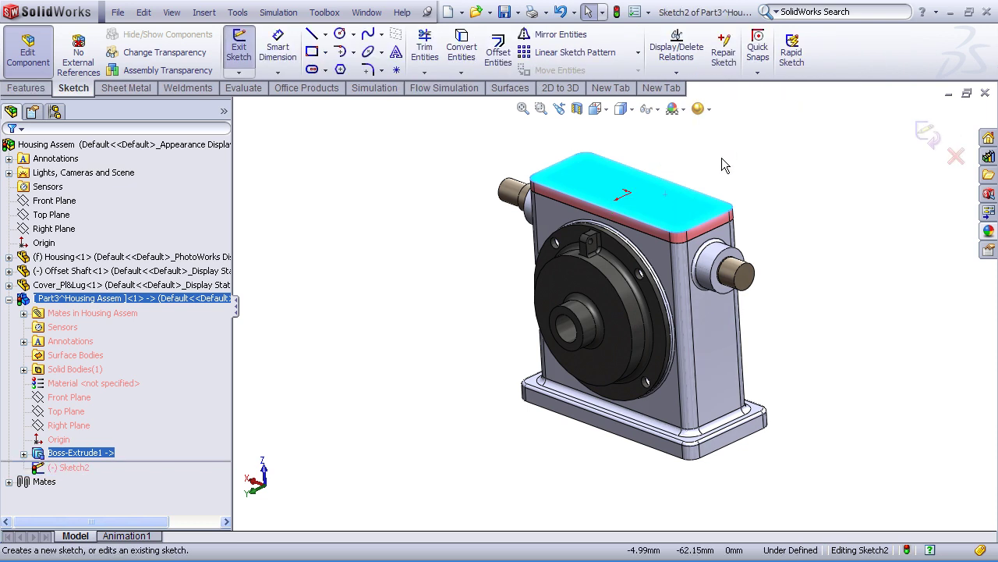
{"action": "key", "text": "space"}
{"action": "left_click", "coordinate": [750, 222]}
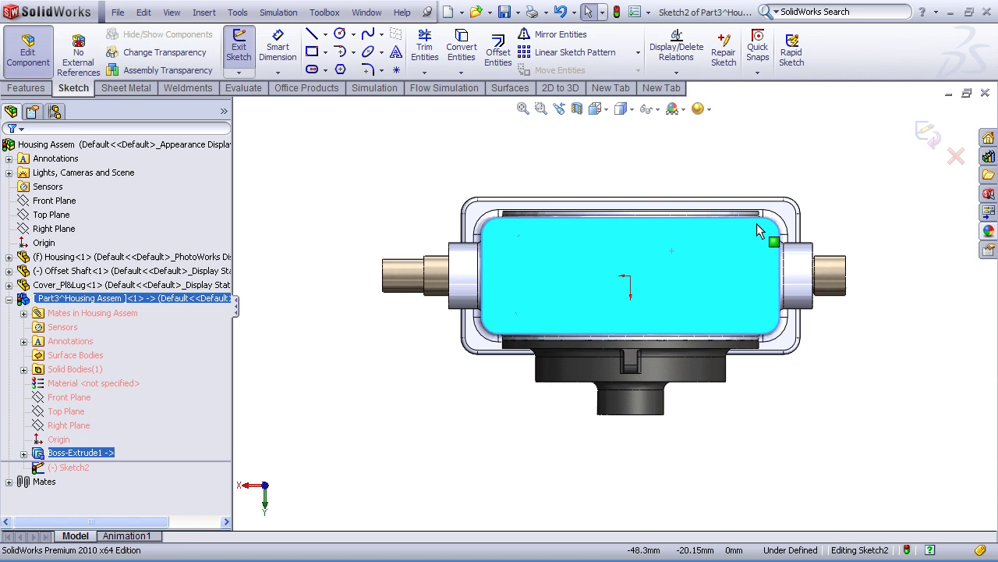
{"action": "left_click", "coordinate": [620, 172]}
Switch the display style to Hidden Lines Visible.
{"action": "left_click", "coordinate": [631, 109]}
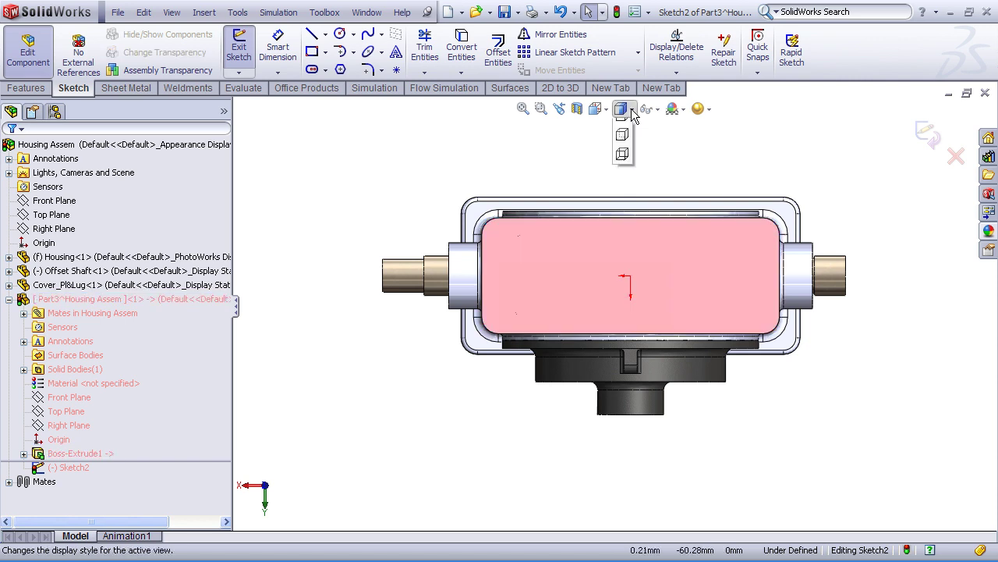
{"action": "left_click", "coordinate": [626, 207]}
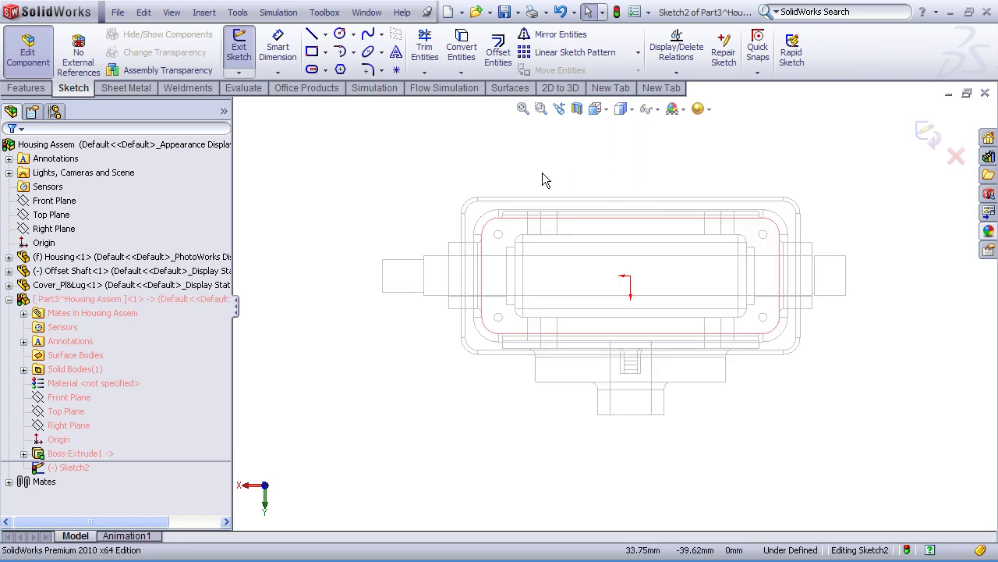
{"action": "scroll", "coordinate": [574, 238], "scroll_direction": "up", "scroll_amount": 2}
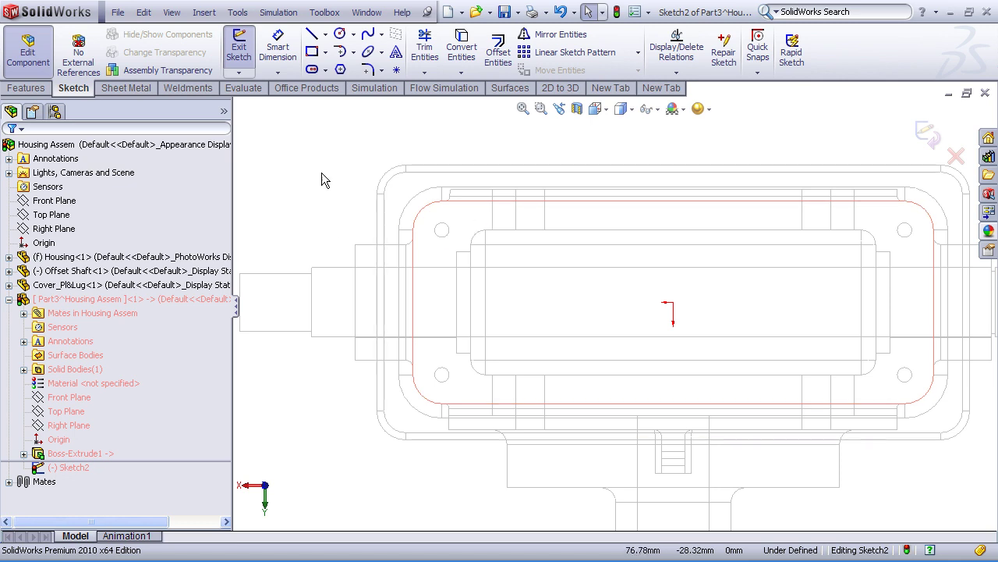
Convert the four housing corner hole edges into circles in the cover sketch.
{"action": "left_click", "coordinate": [462, 48]}
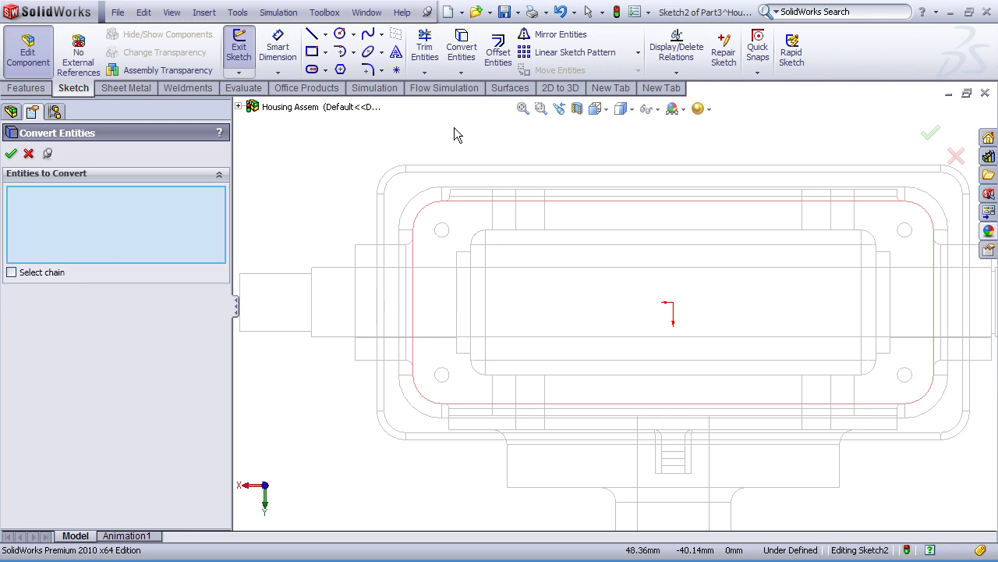
{"action": "left_click", "coordinate": [449, 233]}
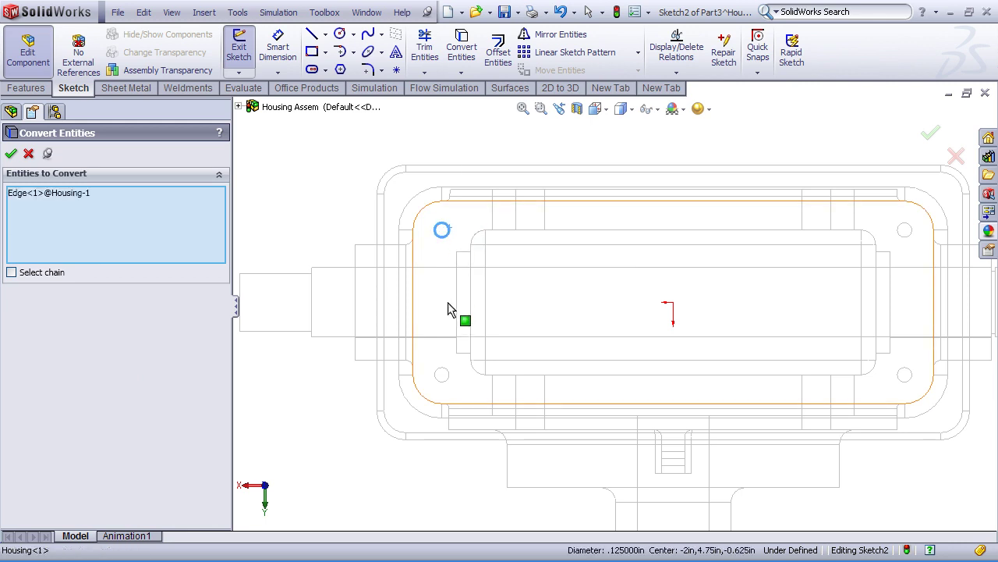
{"action": "left_click", "coordinate": [448, 380]}
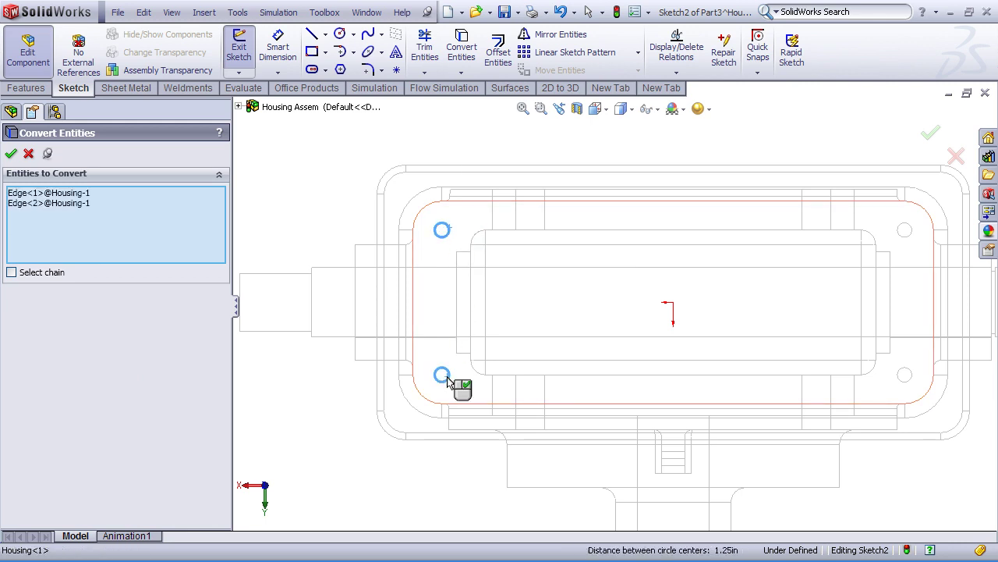
{"action": "left_click", "coordinate": [907, 378]}
{"action": "left_click", "coordinate": [906, 233]}
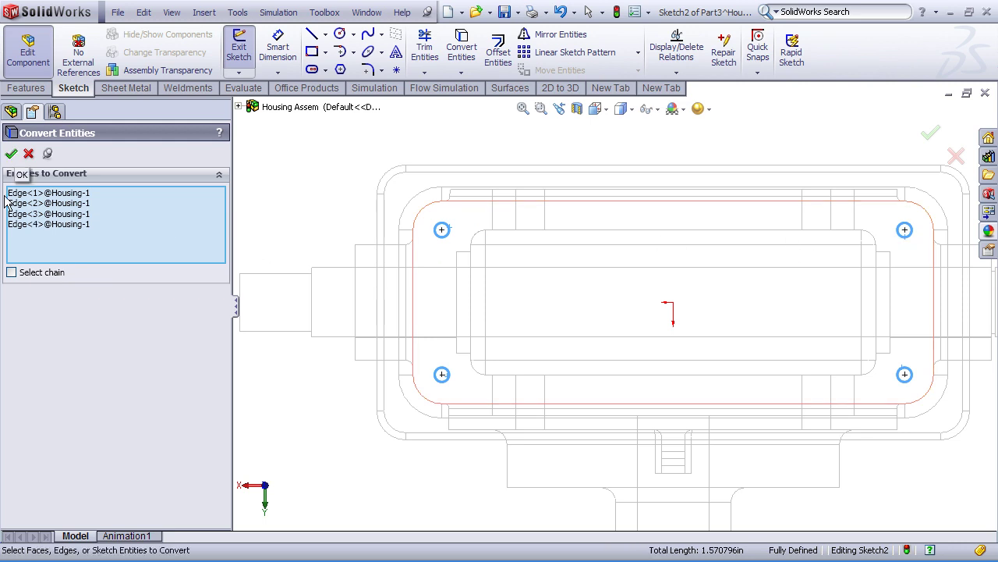
{"action": "left_click", "coordinate": [11, 154]}
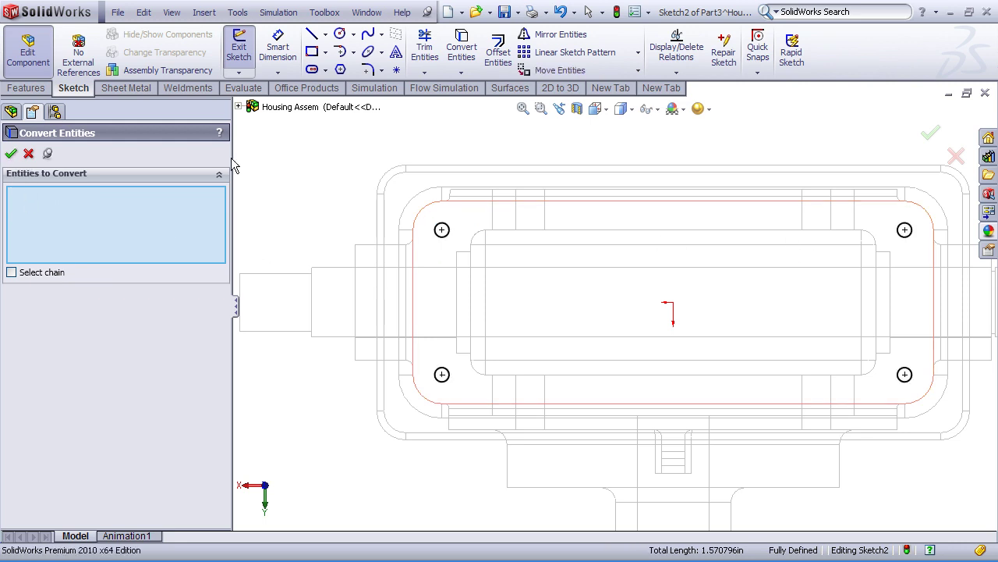
Return to Shaded With Edges and orbit to view the plate at an angle.
{"action": "left_click", "coordinate": [630, 109]}
{"action": "left_click", "coordinate": [629, 125]}
{"action": "middle_click_drag", "start_coordinate": [629, 268], "coordinate": [679, 194]}
{"action": "scroll", "coordinate": [616, 221], "scroll_direction": "up", "scroll_amount": 2}
{"action": "scroll", "coordinate": [711, 186], "scroll_direction": "down", "scroll_amount": 3}
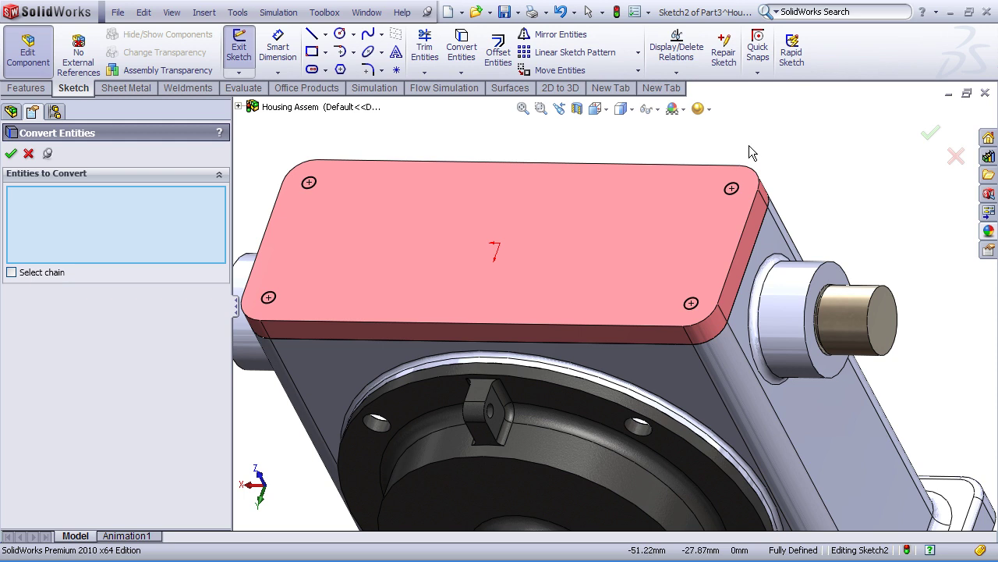
Extruded-cut the four converted circles Through All as holes in the cover plate.
{"action": "left_click", "coordinate": [29, 89]}
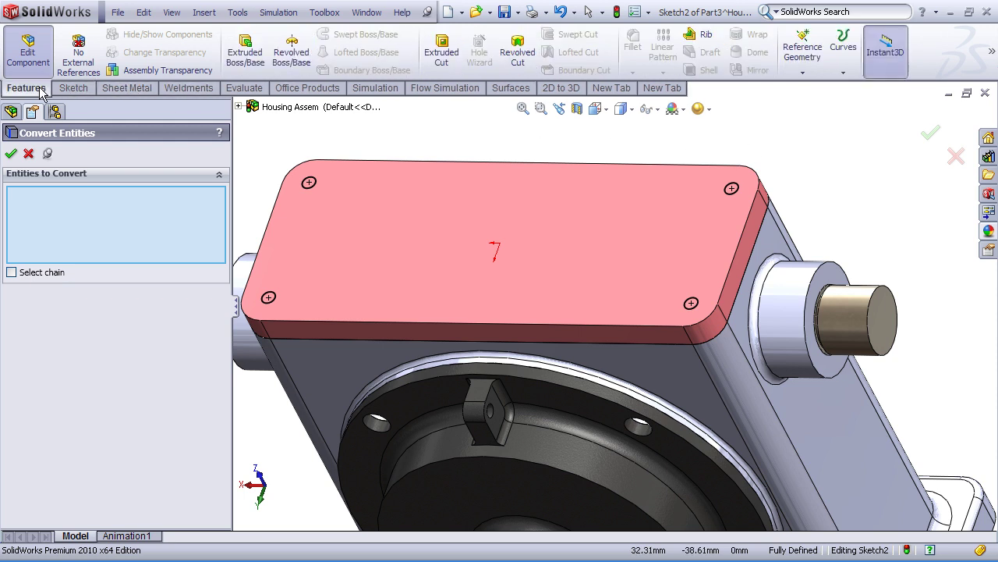
{"action": "left_click", "coordinate": [442, 60]}
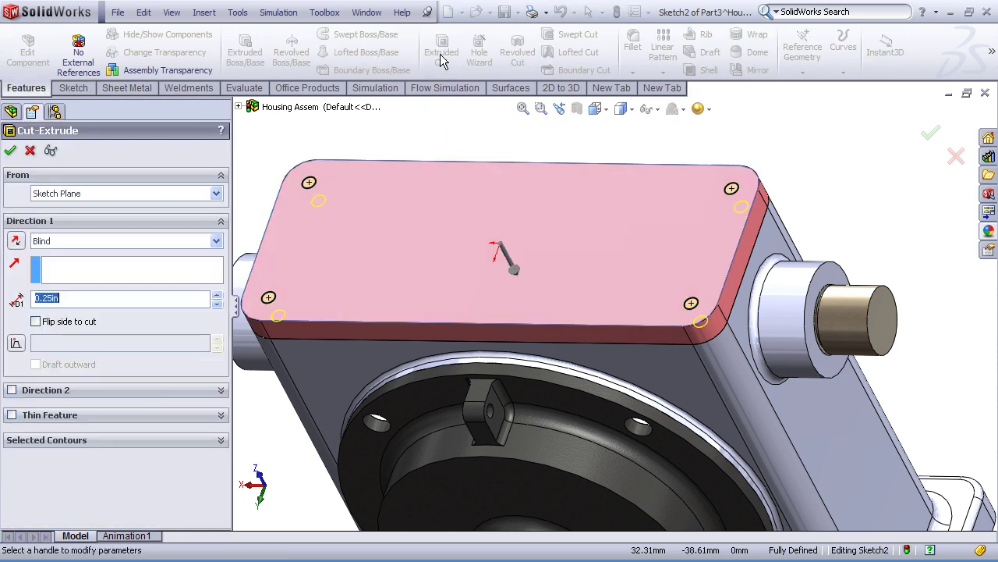
{"action": "left_click", "coordinate": [216, 241]}
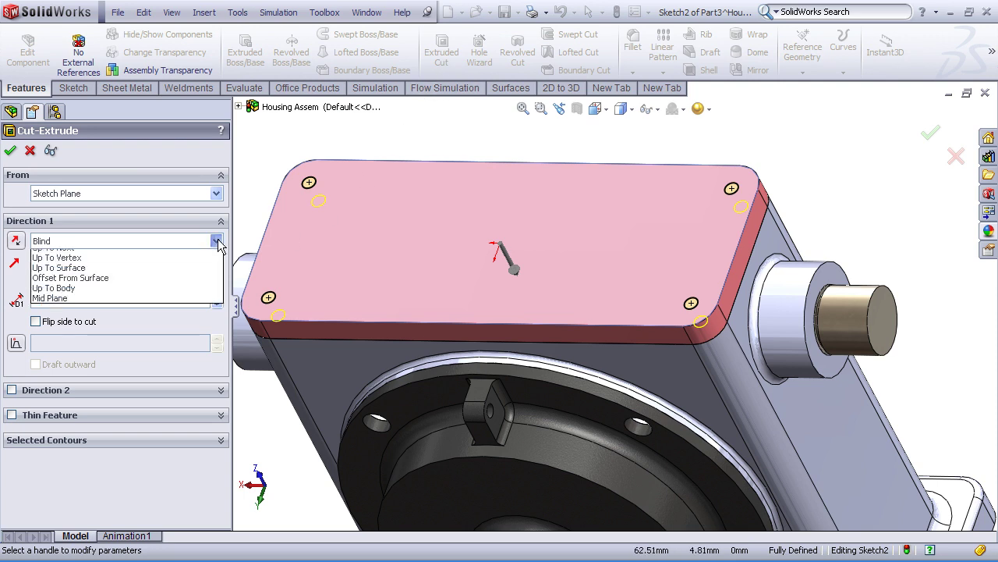
{"action": "left_click", "coordinate": [150, 266]}
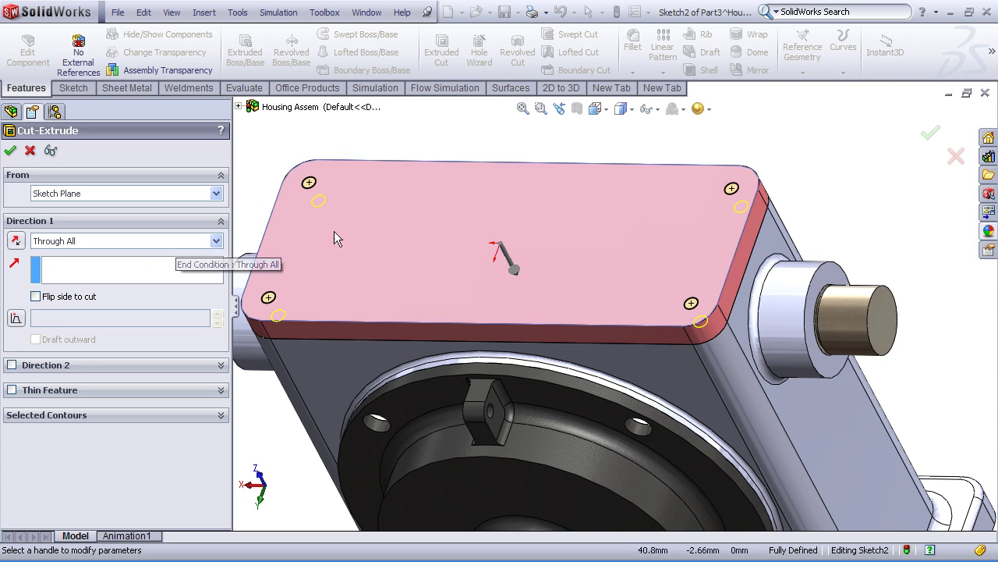
{"action": "left_click", "coordinate": [10, 150]}
{"action": "left_click", "coordinate": [353, 146]}
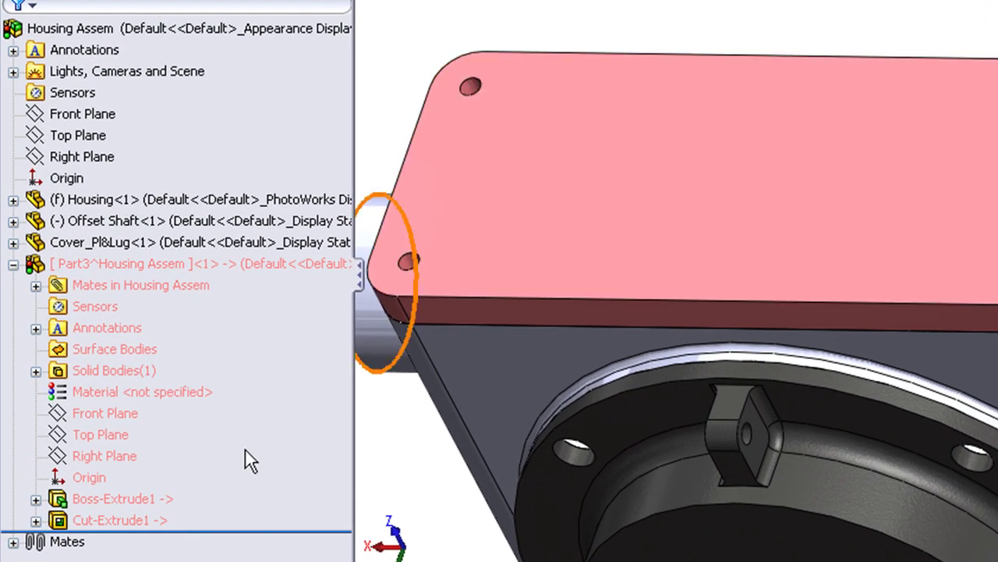
{"action": "left_click", "coordinate": [156, 521]}
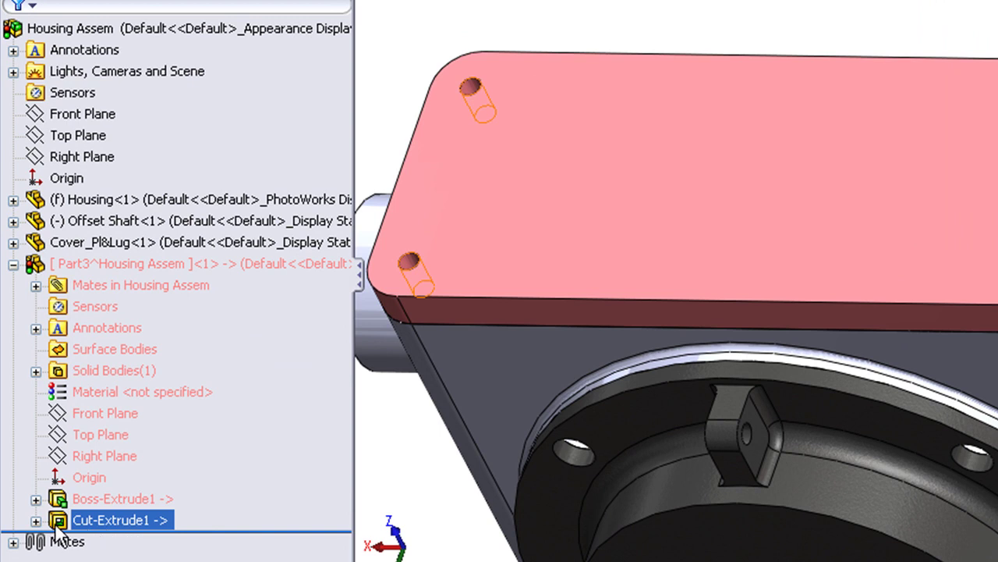
{"action": "left_click", "coordinate": [424, 241]}
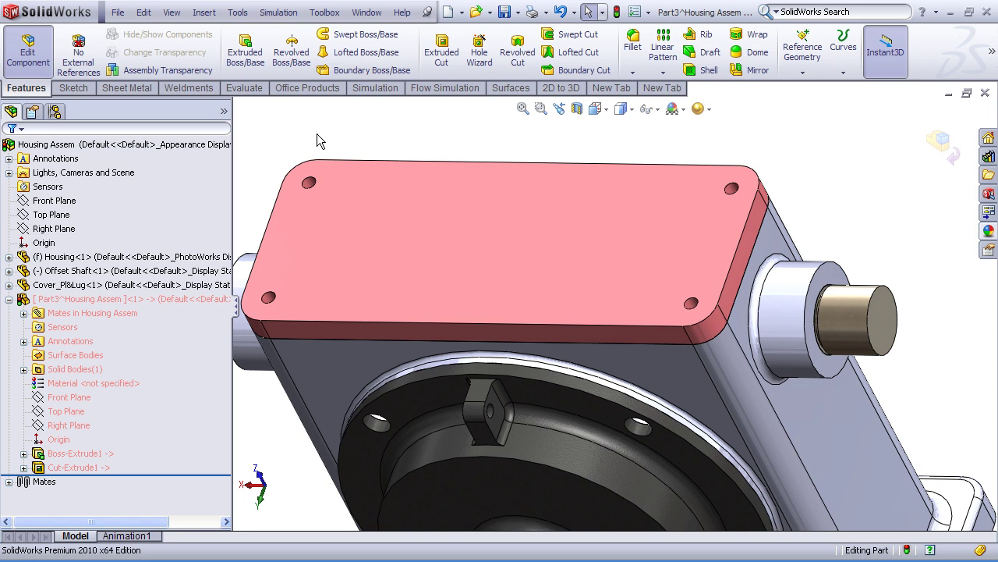
Exit Part3 editing, zoom to fit, and inspect the four-hole cover from the front.
{"action": "left_click", "coordinate": [33, 66]}
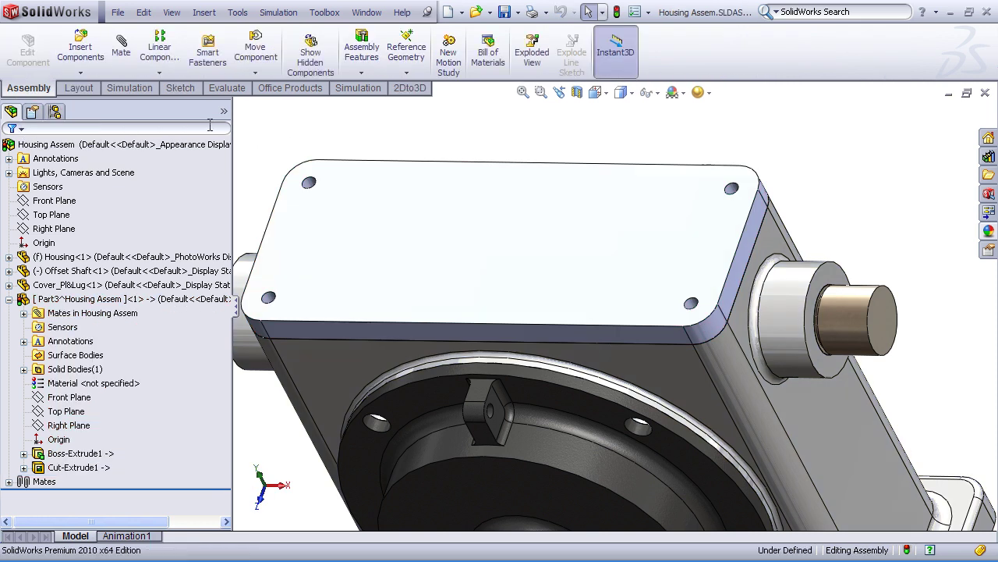
{"action": "left_click", "coordinate": [524, 93]}
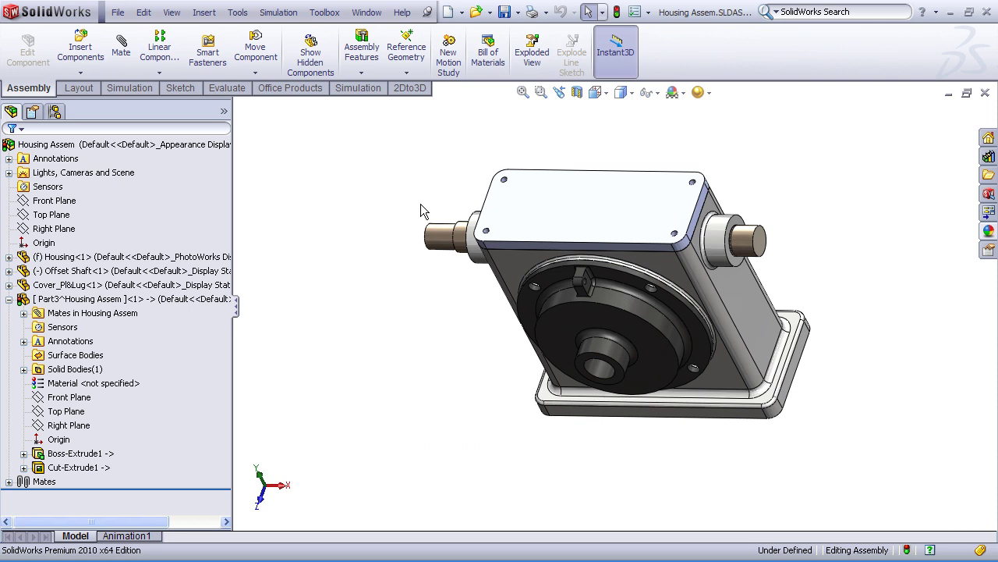
{"action": "middle_click_drag", "start_coordinate": [420, 204], "coordinate": [434, 154]}
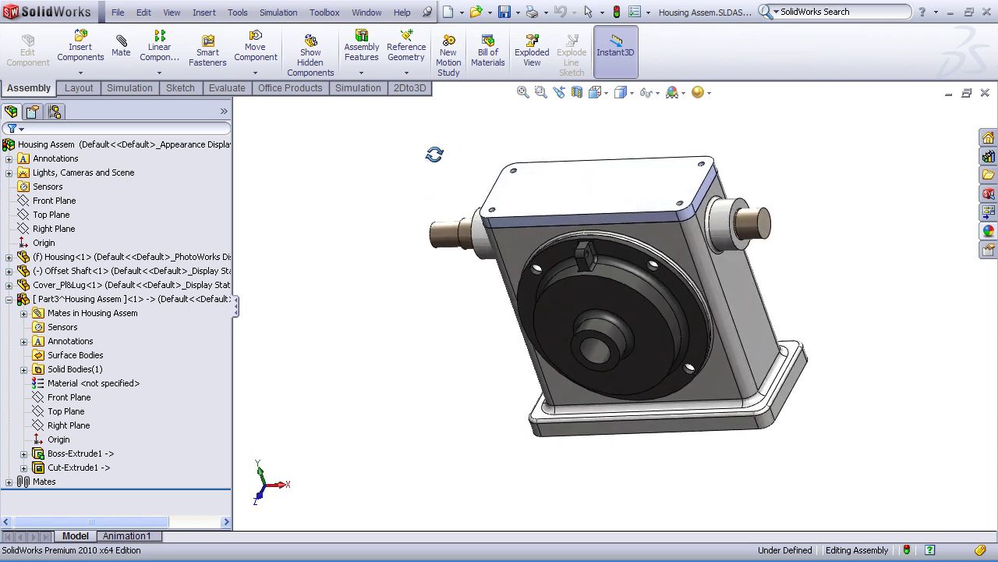
{"action": "key", "text": "ctrl+1"}
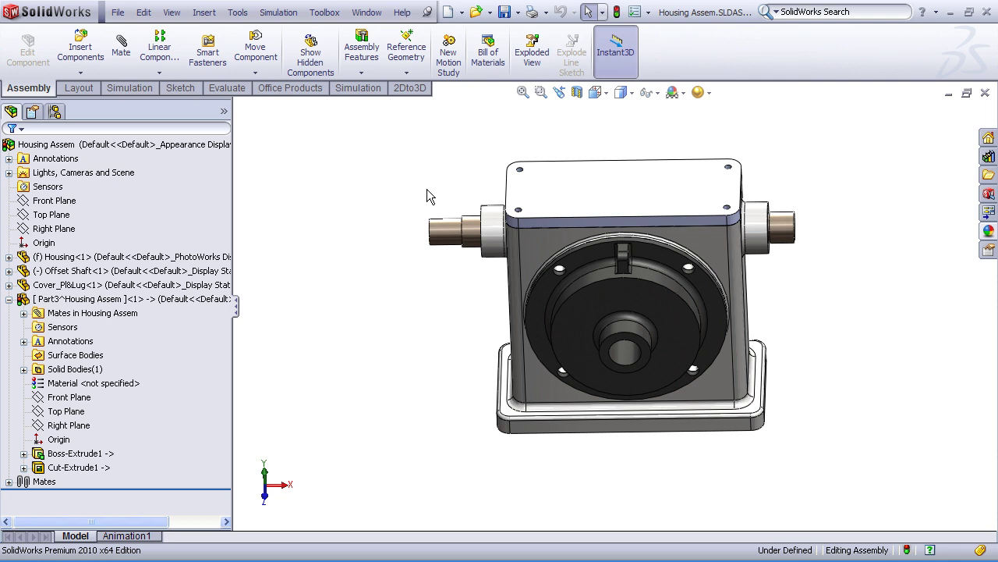
{"action": "middle_click_drag", "start_coordinate": [427, 189], "coordinate": [427, 165]}
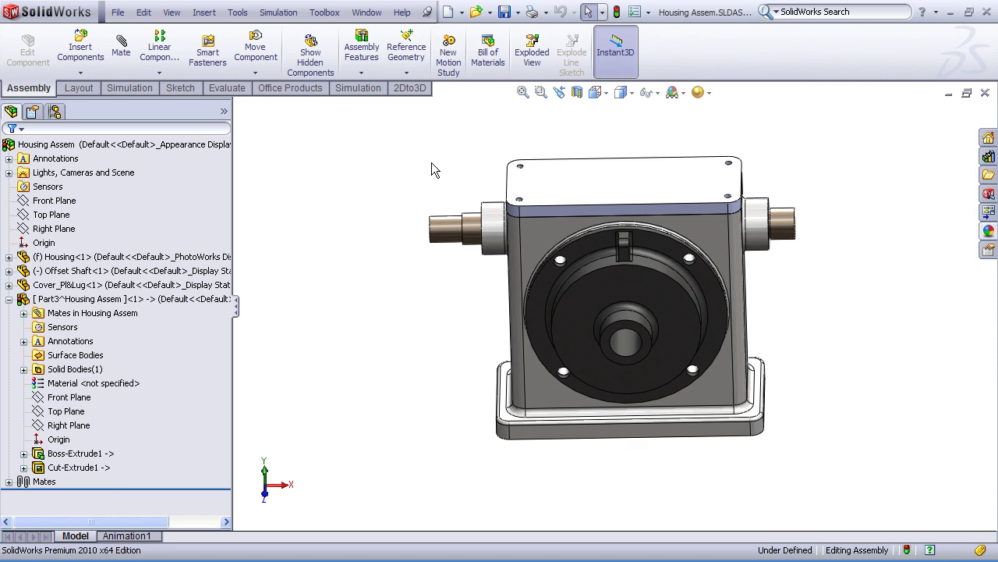